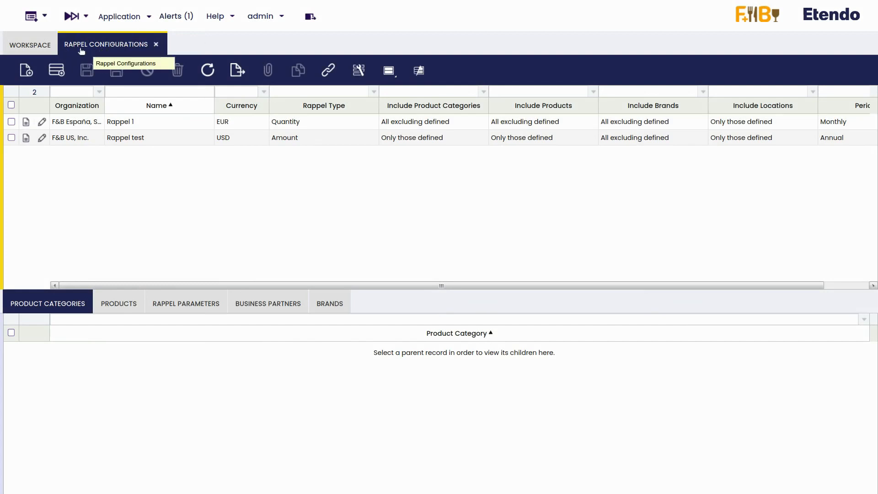
# - Create and save Rappel 1 as an Amount rappel with only defined categories and Monthly periodicity
pyautogui.click(19, 73)
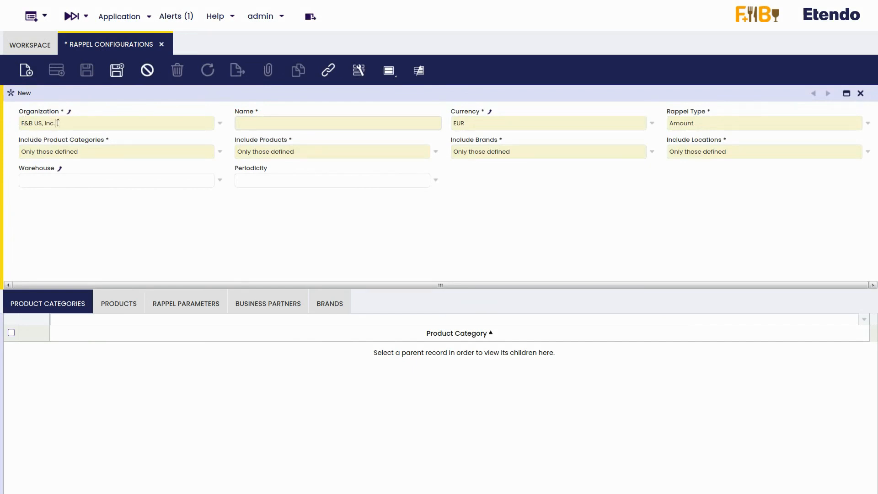
pyautogui.click(256, 125)
pyautogui.write('Rappel 1')
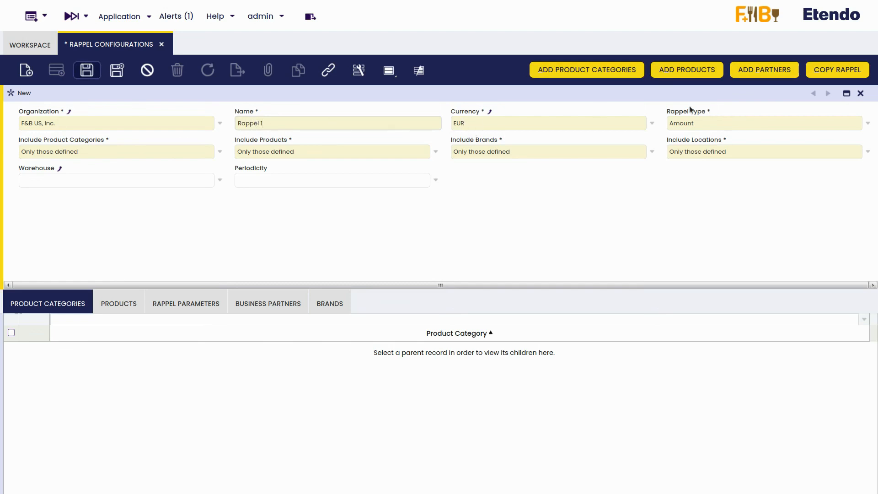
pyautogui.click(865, 125)
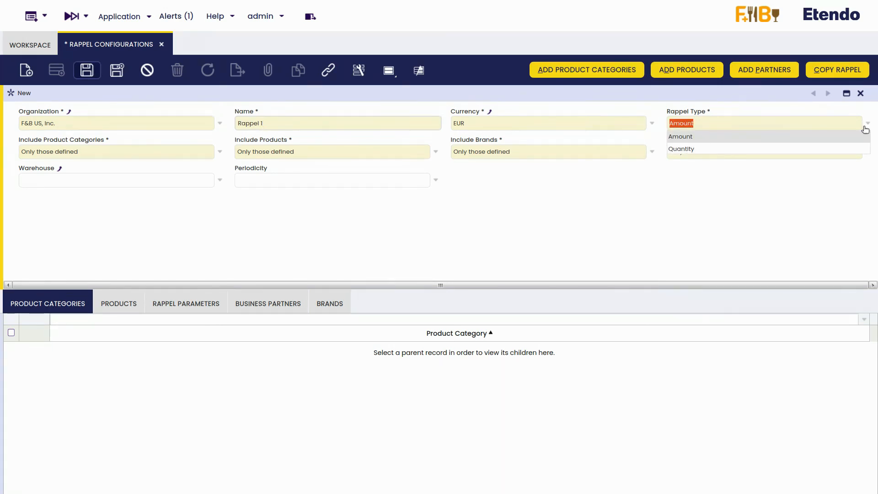
pyautogui.click(864, 126)
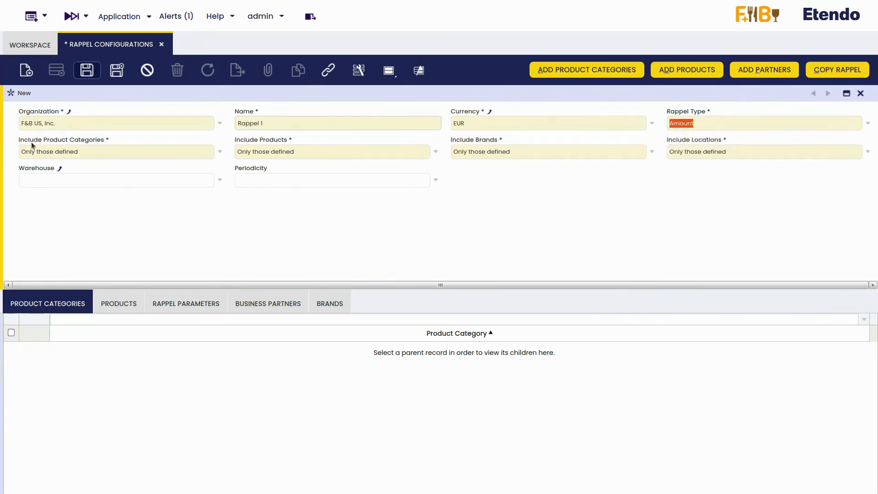
pyautogui.click(220, 152)
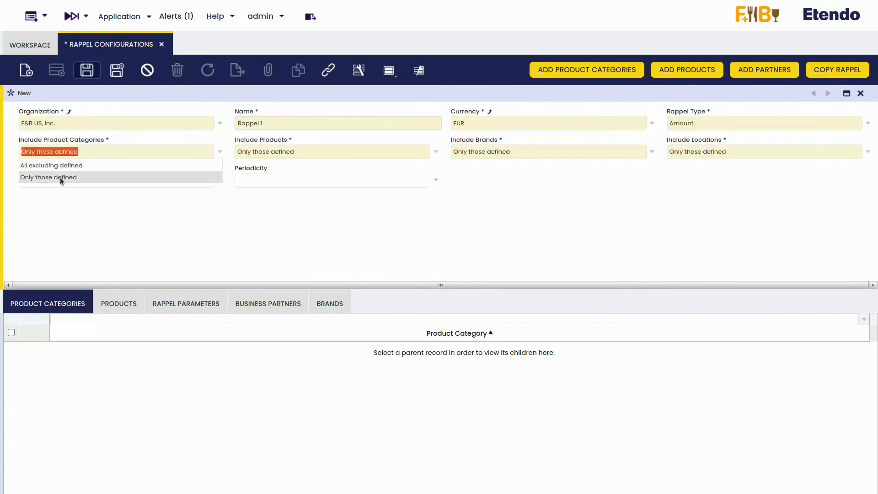
pyautogui.click(96, 177)
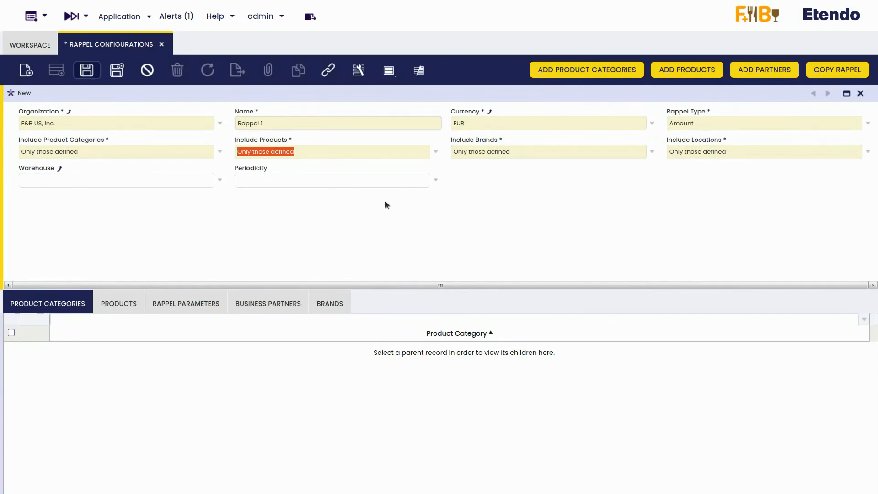
pyautogui.click(433, 185)
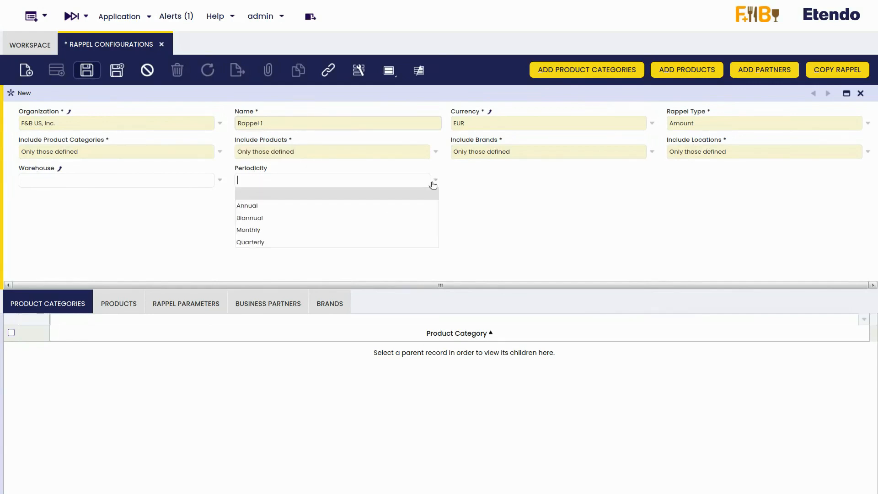
pyautogui.click(255, 230)
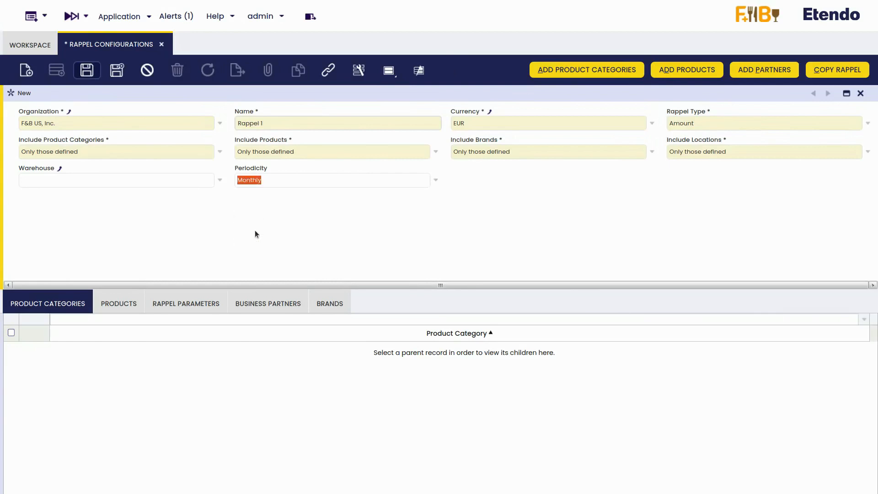
pyautogui.click(90, 72)
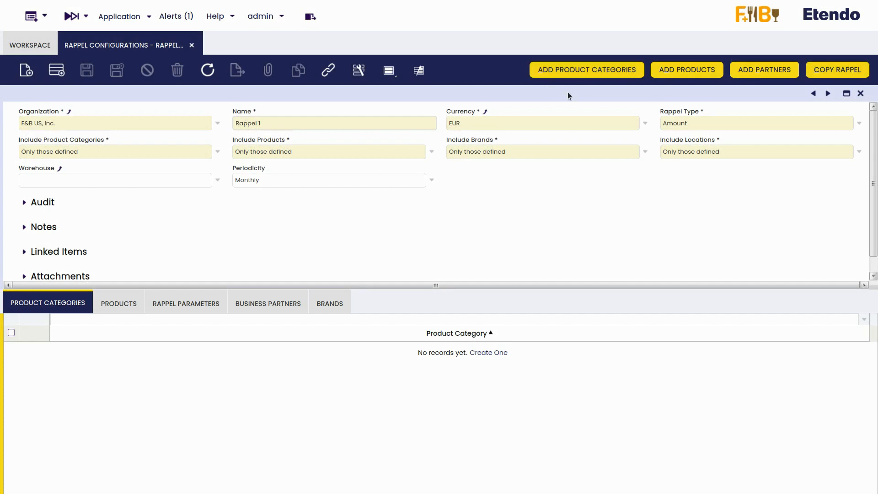
# - Add the Water product category to Rappel 1
pyautogui.click(599, 72)
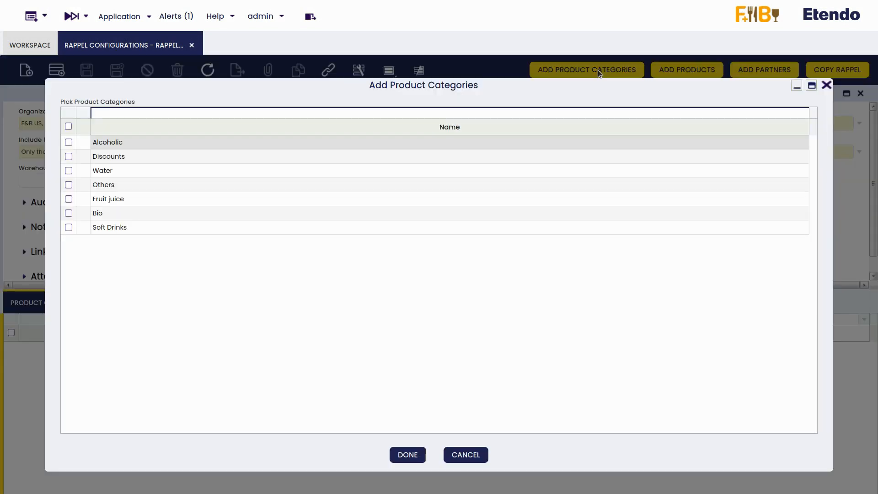
pyautogui.click(100, 171)
pyautogui.click(422, 456)
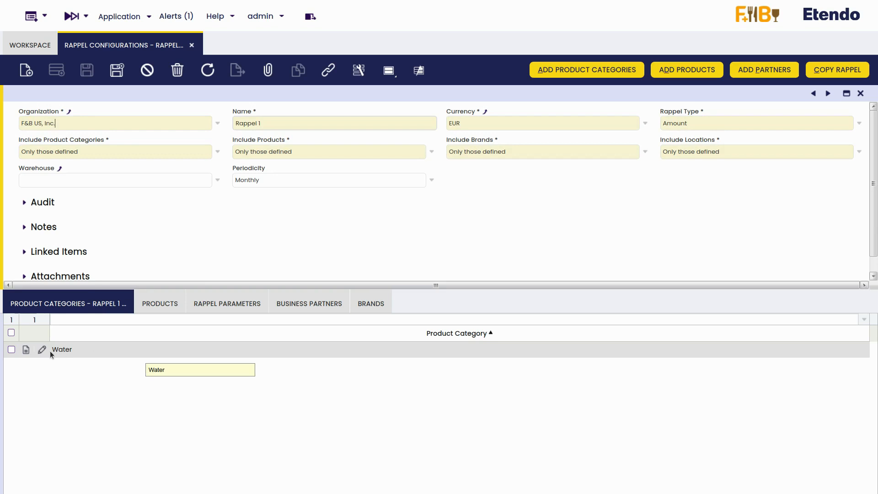
# - Add the Plain Water product to Rappel 1 and check its product list
pyautogui.click(683, 69)
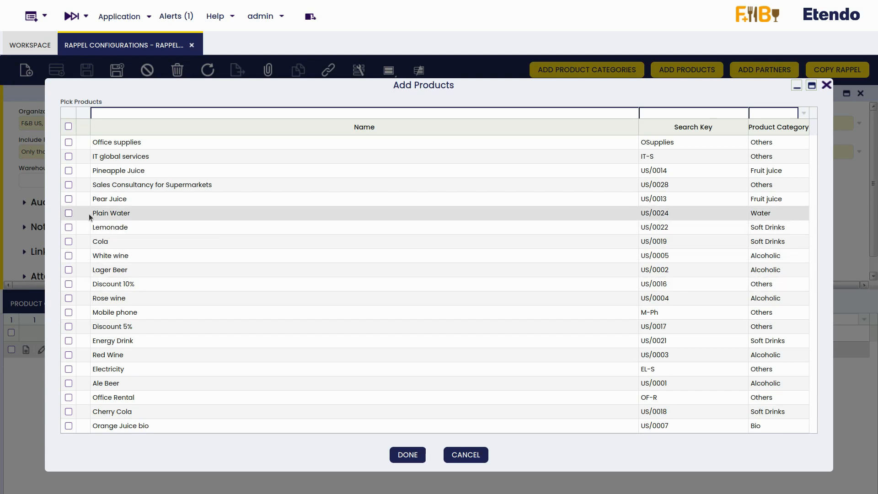
pyautogui.click(68, 214)
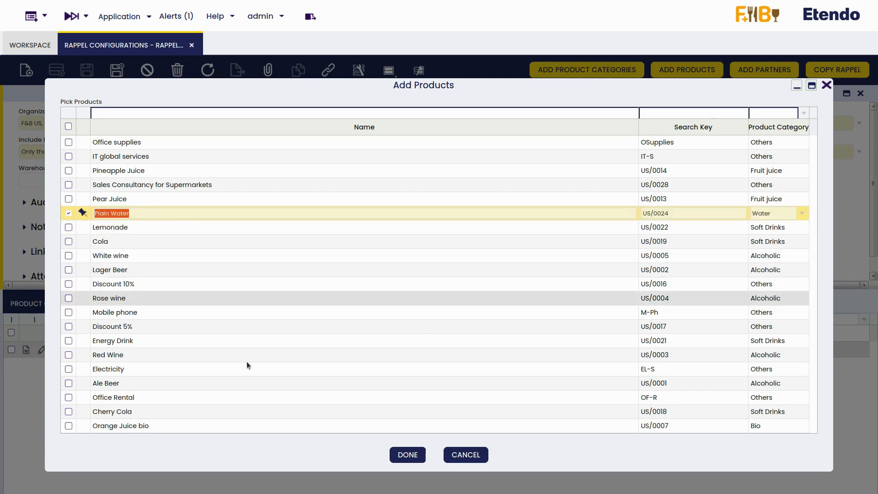
pyautogui.click(400, 457)
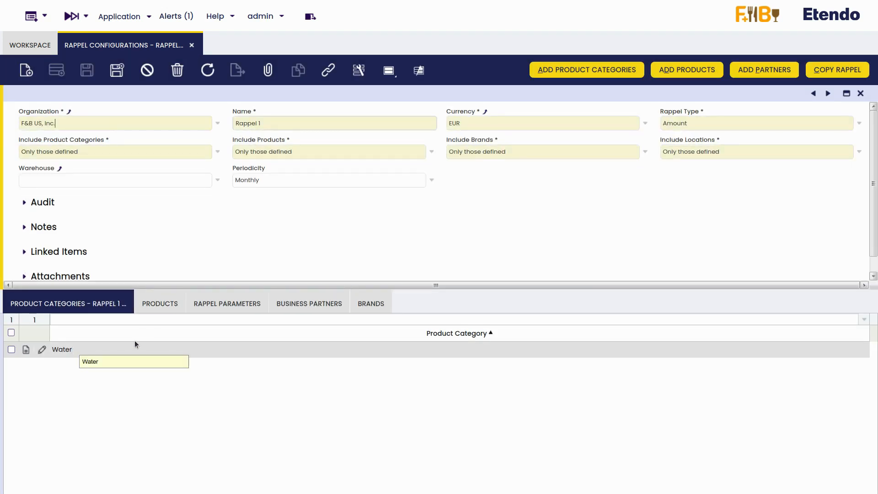
pyautogui.click(165, 308)
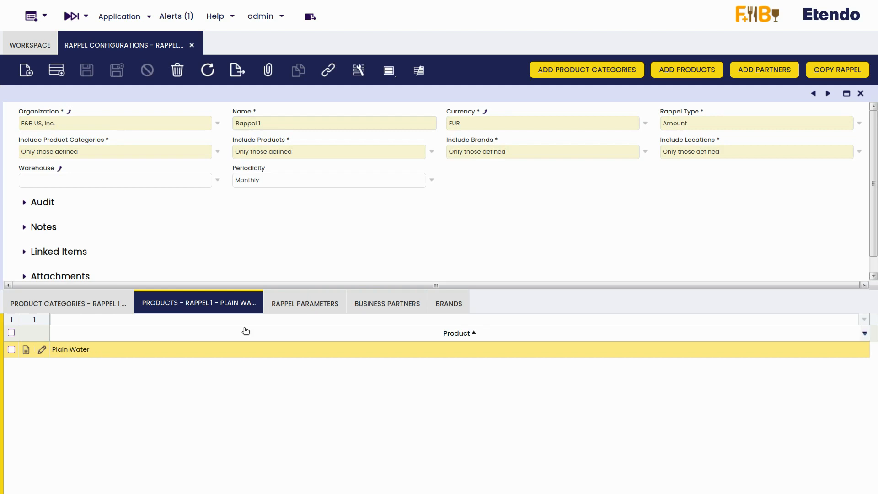
pyautogui.click(770, 72)
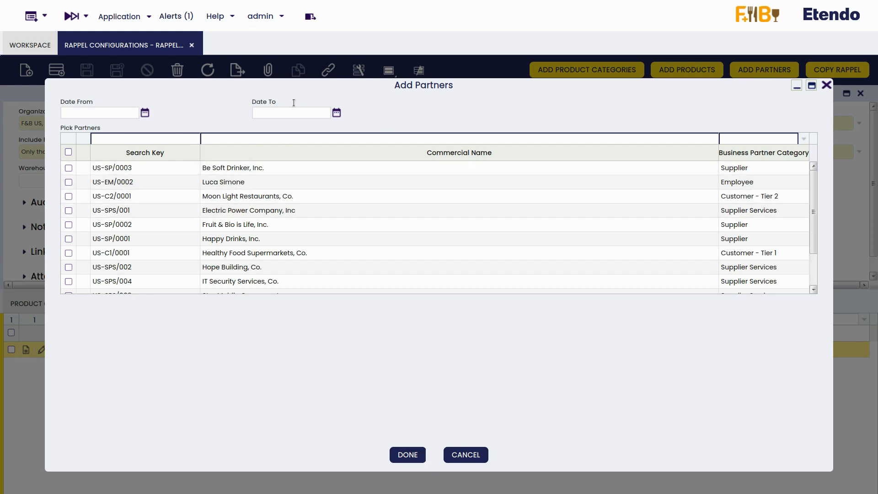
# - Add Sleep Well Hotels, Co. as a partner valid from 26-06-2023 to 30-06-2023
pyautogui.click(145, 113)
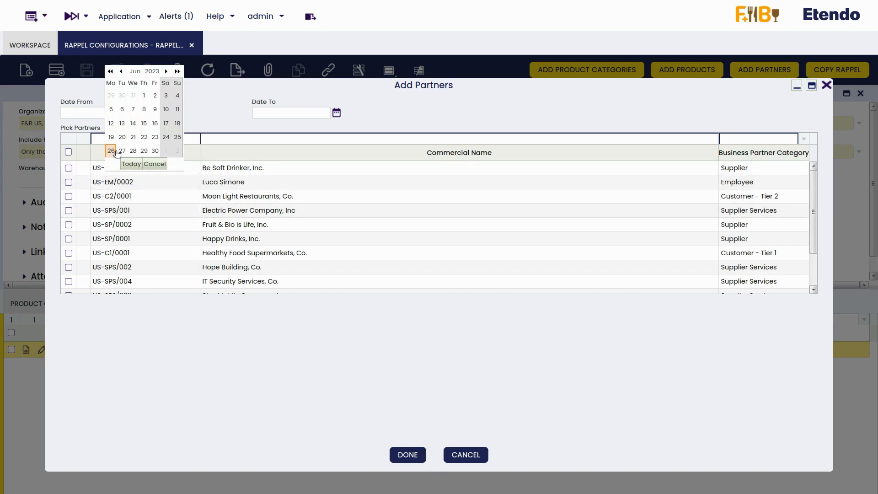
pyautogui.click(117, 153)
pyautogui.click(337, 112)
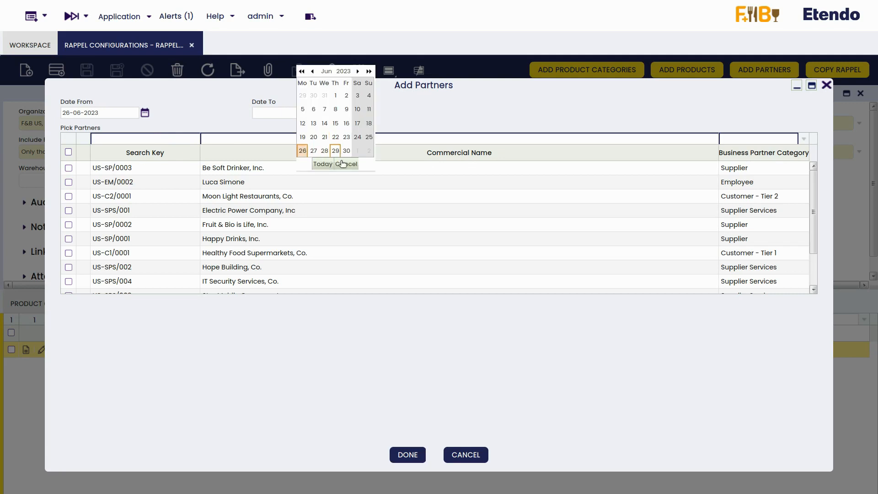
pyautogui.click(346, 153)
pyautogui.scroll(-2, 320, 211)
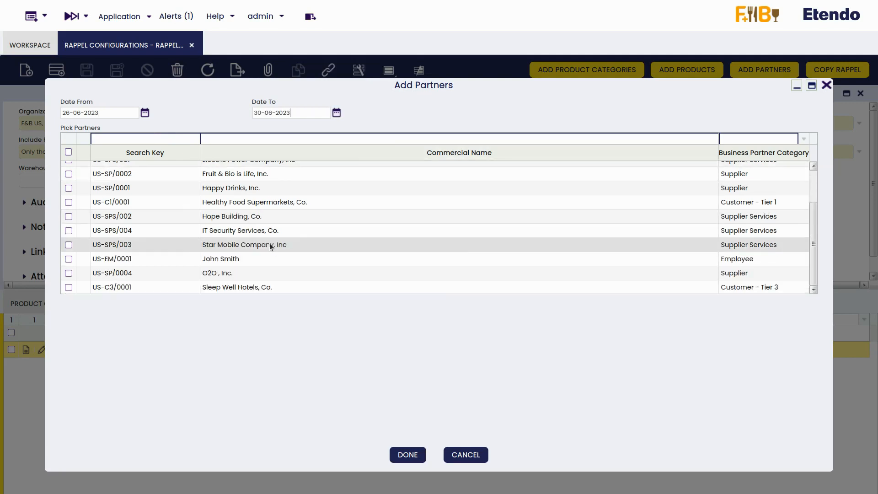
pyautogui.click(208, 287)
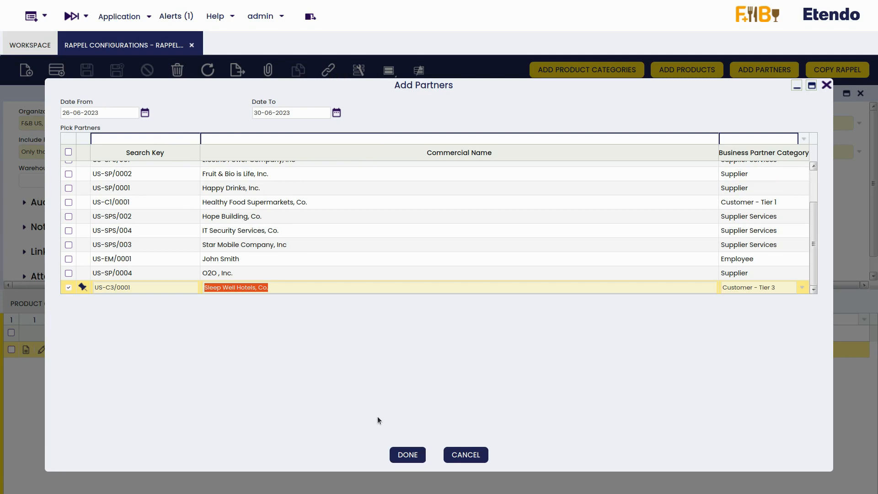
pyautogui.click(408, 454)
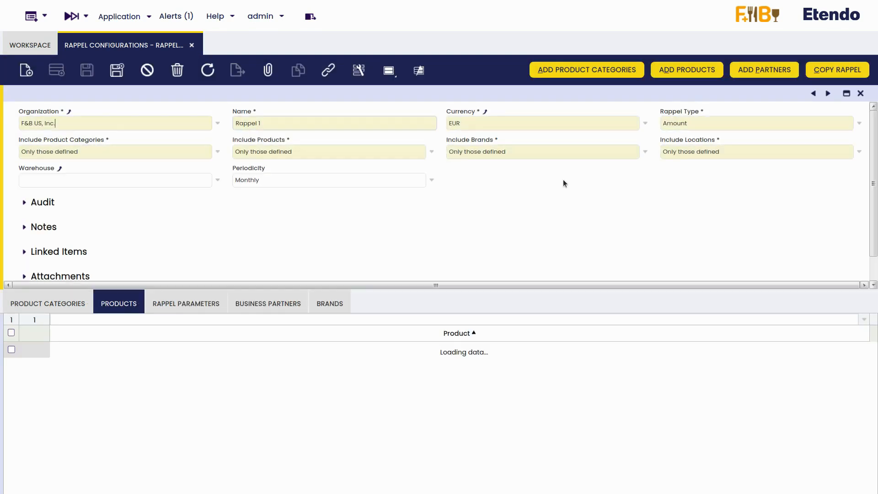
pyautogui.click(815, 71)
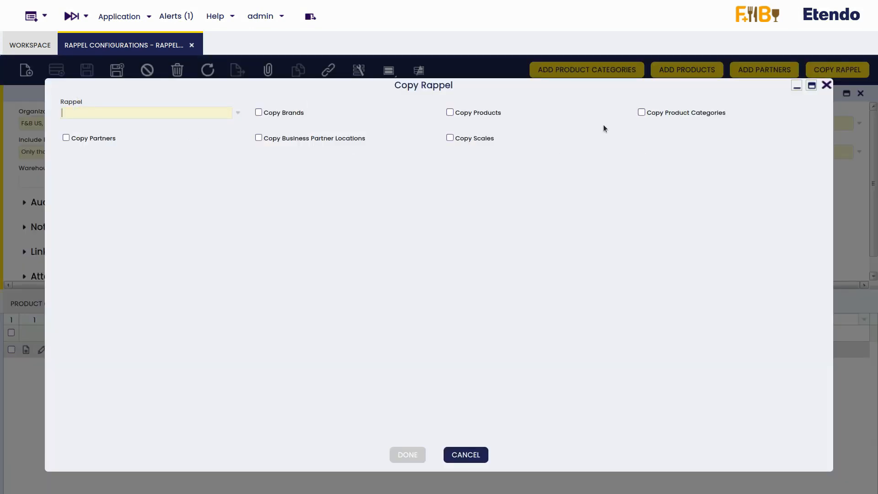
# - Dismiss Copy Rappel and review Rappel 1's Water category, Plain Water product and empty parameters
pyautogui.click(826, 86)
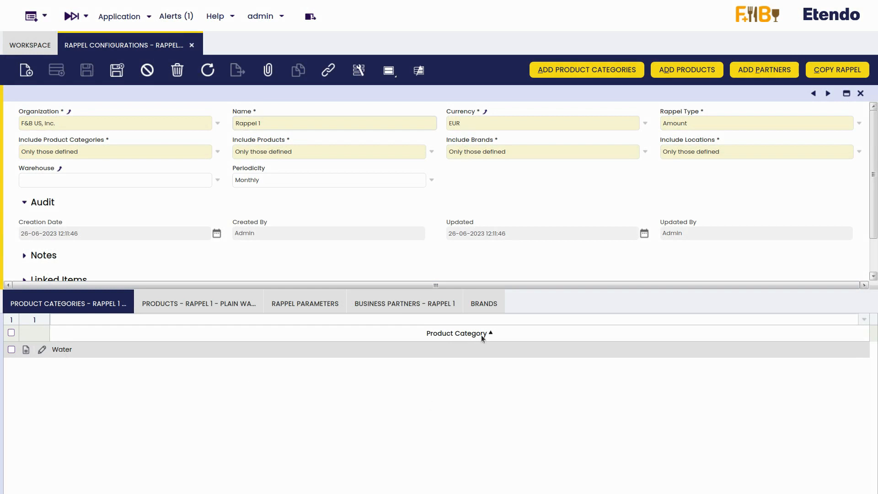
pyautogui.click(78, 311)
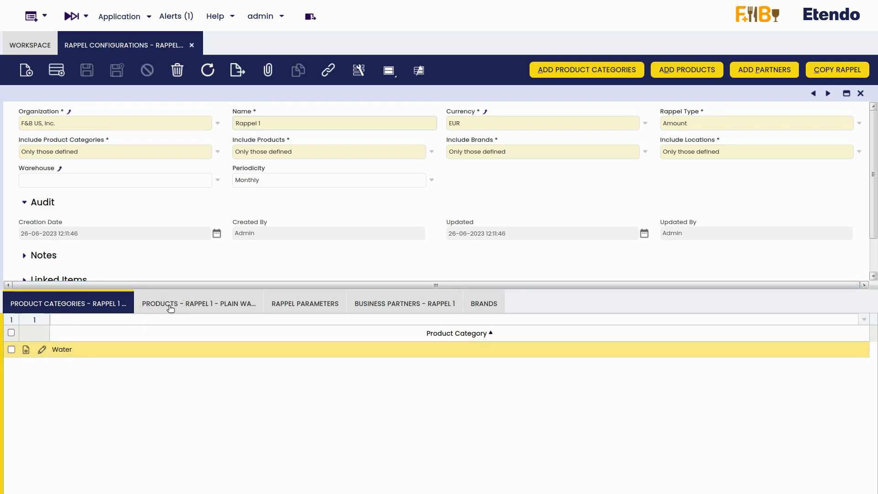
pyautogui.click(191, 302)
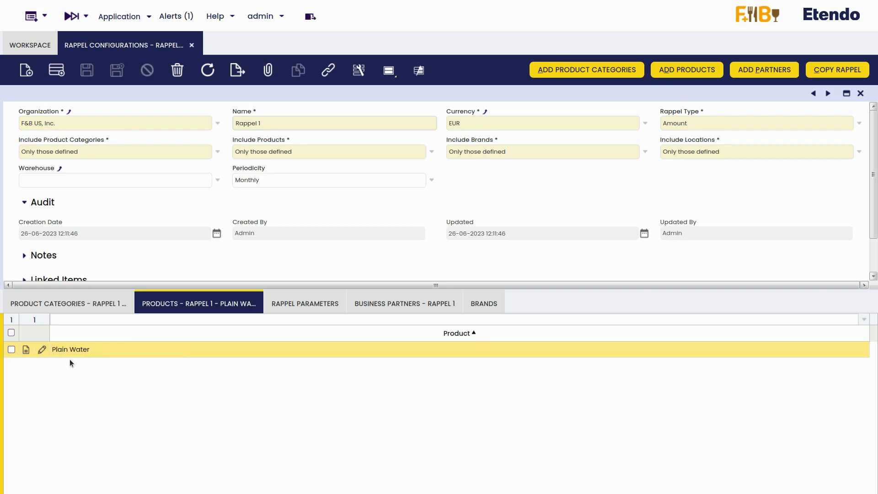
pyautogui.click(295, 304)
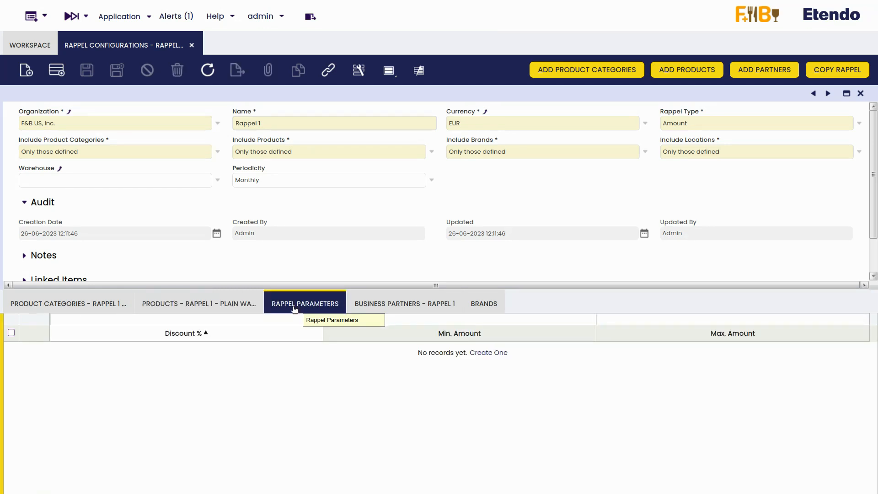
# - Add and save a 10% discount tier for amounts 100 to 300
pyautogui.click(471, 356)
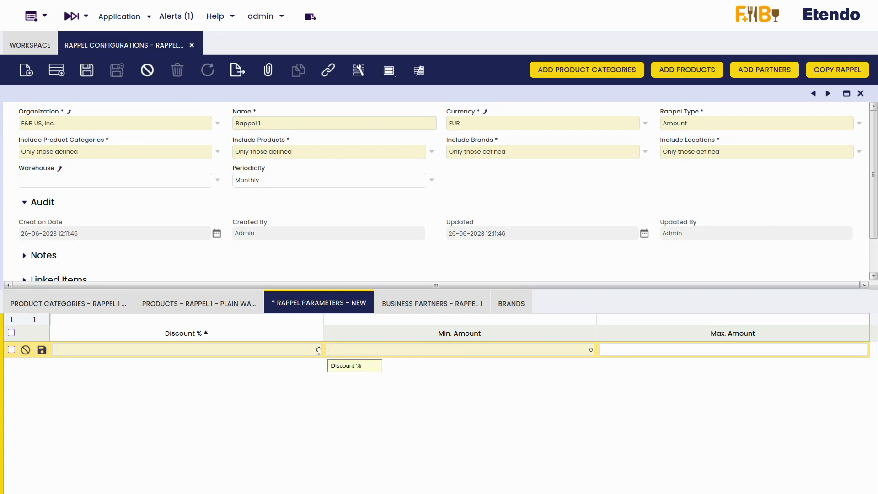
pyautogui.click(359, 350)
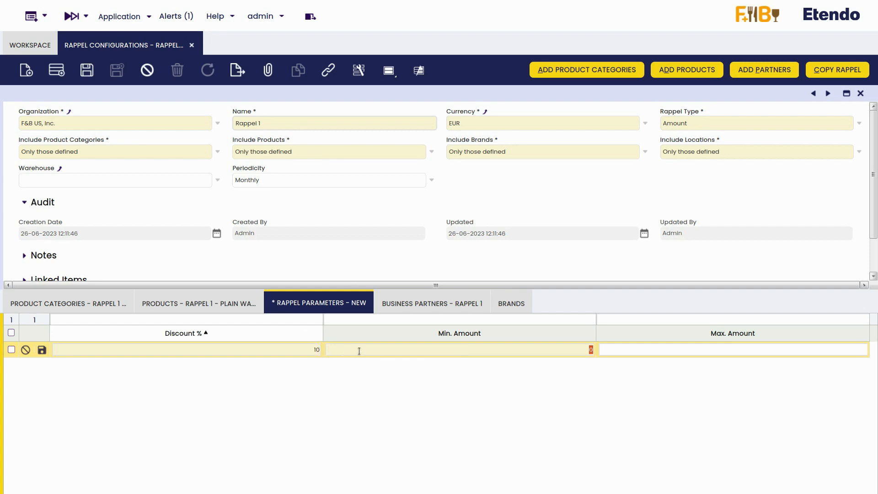
pyautogui.write('100')
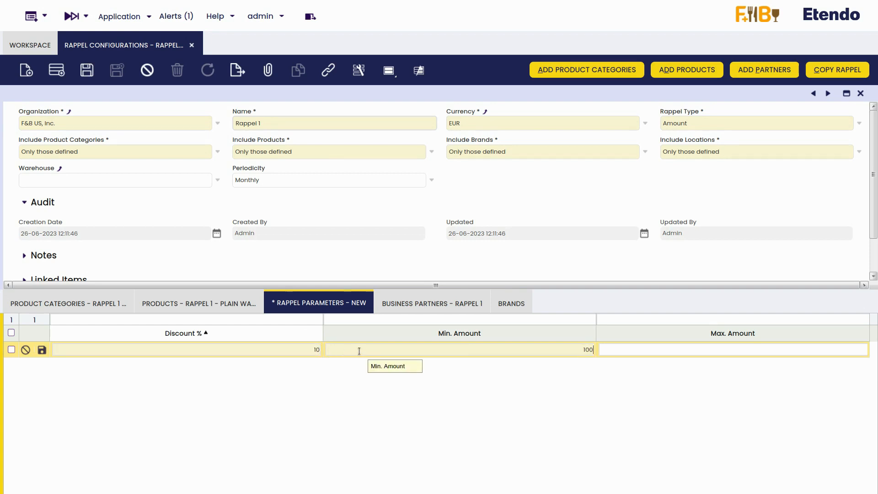
pyautogui.click(653, 350)
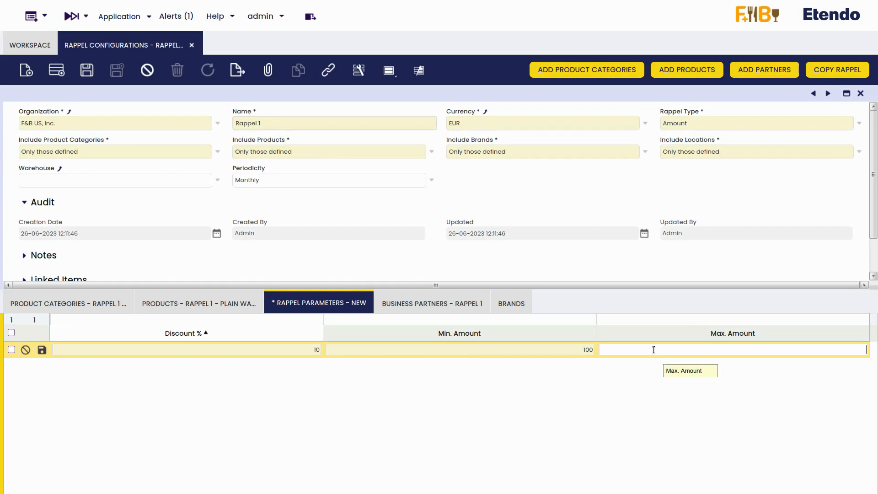
pyautogui.write('300')
pyautogui.click(86, 71)
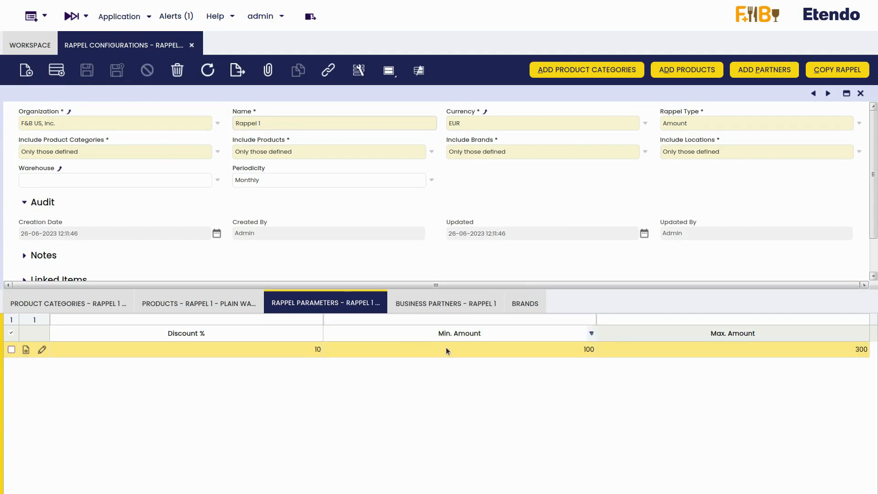
pyautogui.click(436, 308)
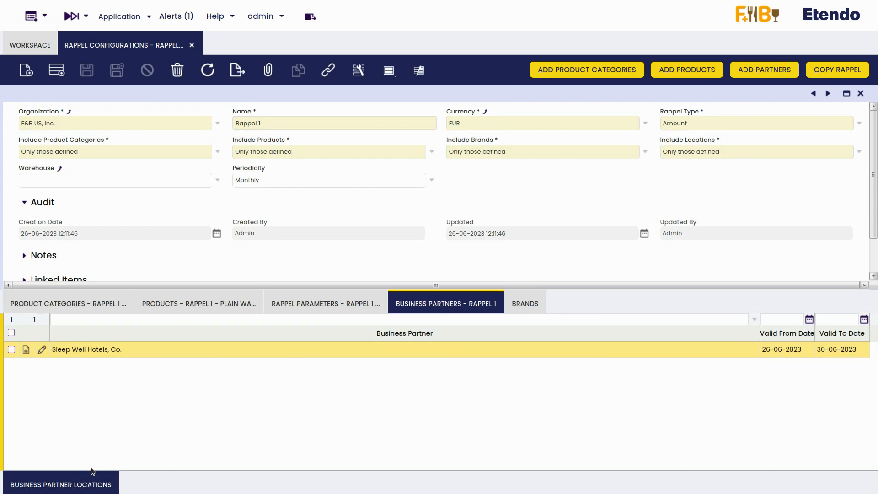
# - Save the Sleep Well Hotels address as a new partner location for Rappel 1
pyautogui.click(53, 483)
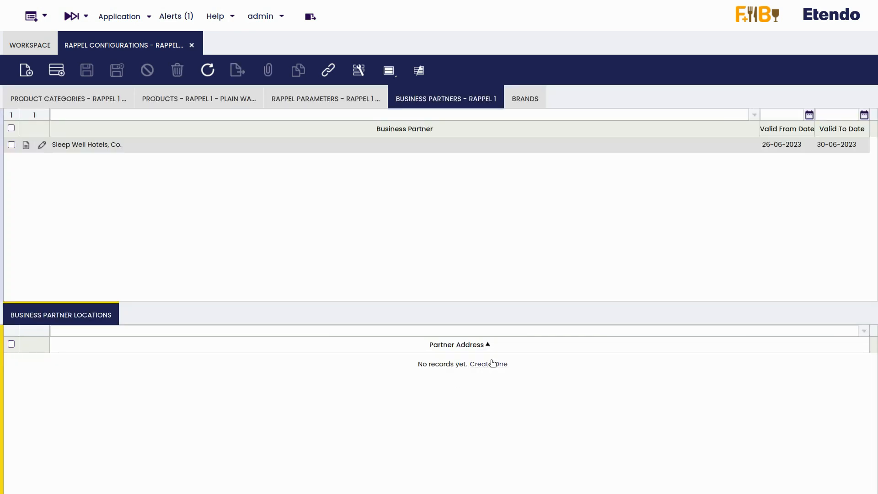
pyautogui.click(487, 365)
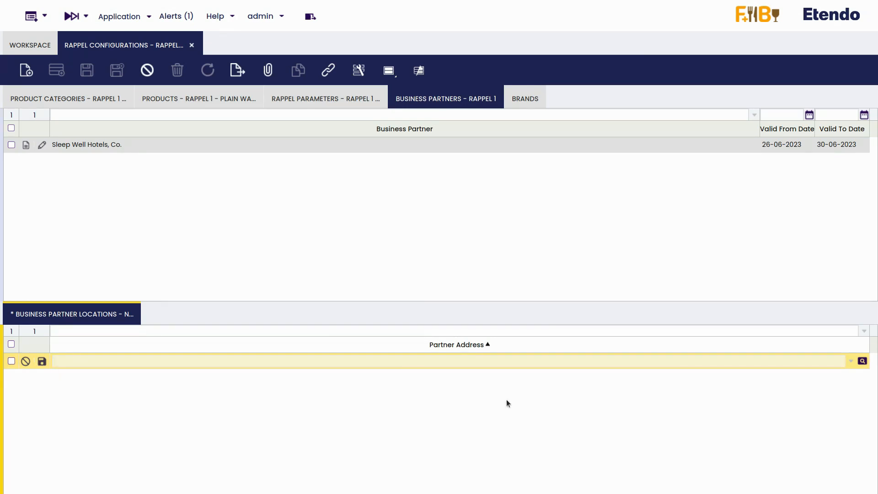
pyautogui.click(850, 361)
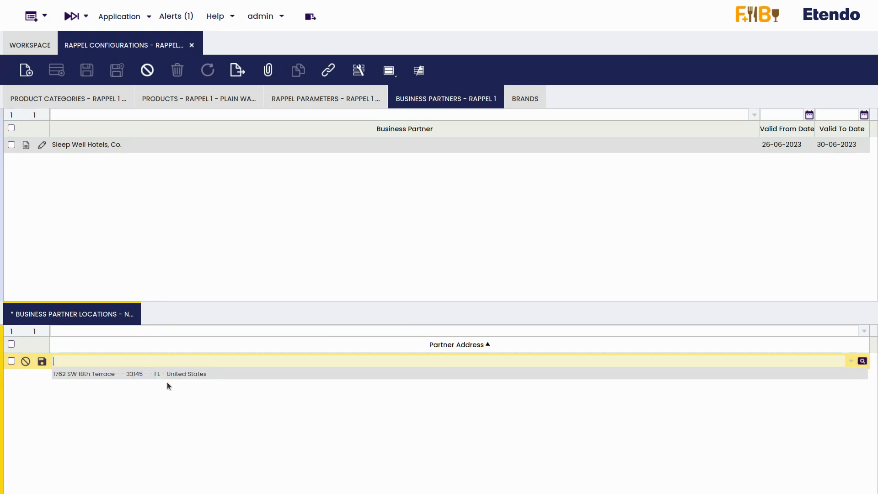
pyautogui.click(151, 373)
pyautogui.click(41, 361)
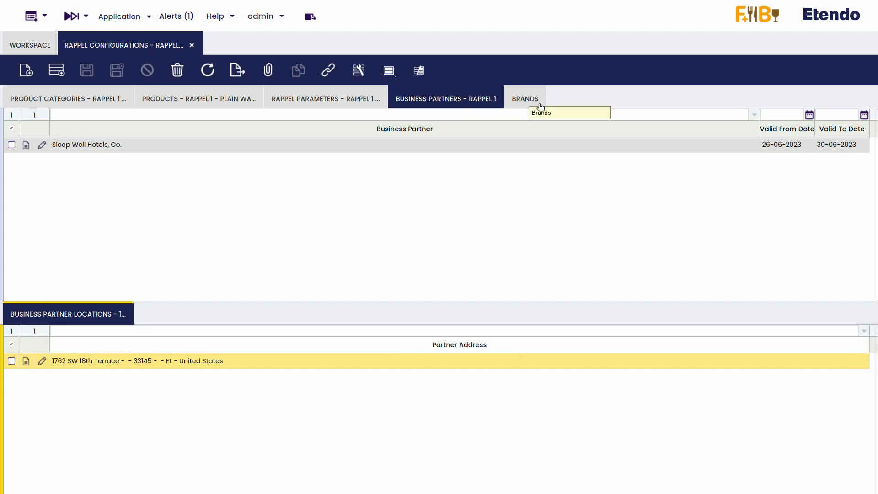
pyautogui.click(525, 101)
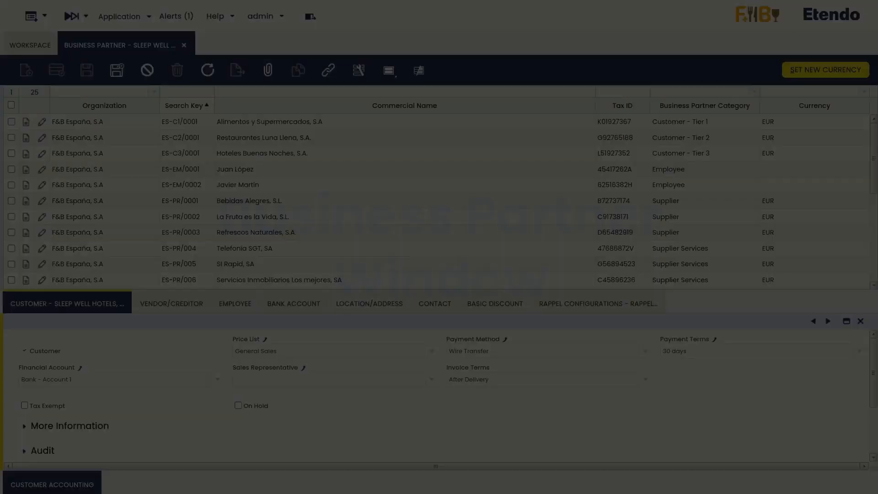
# - Select Sleep Well Hotels, Co. and list its rappel configurations, including Rappel 1
pyautogui.scroll(-2, 101, 157)
pyautogui.scroll(-3, 102, 157)
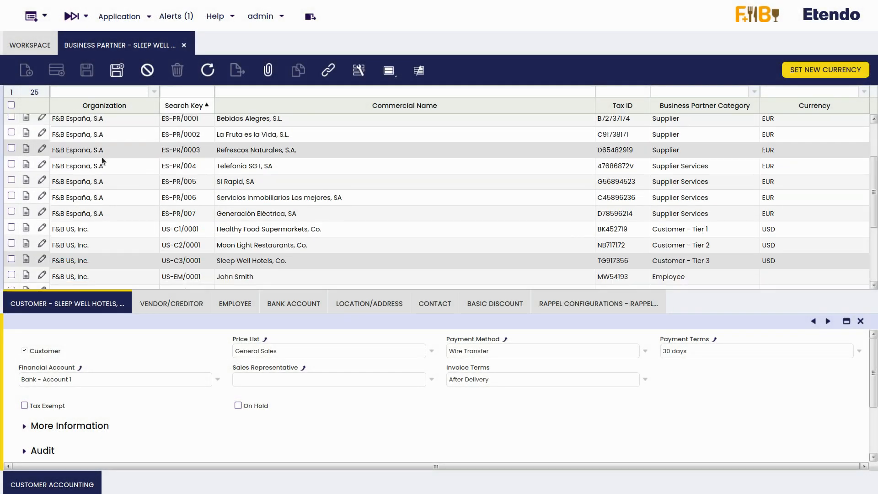
pyautogui.scroll(-4, 102, 157)
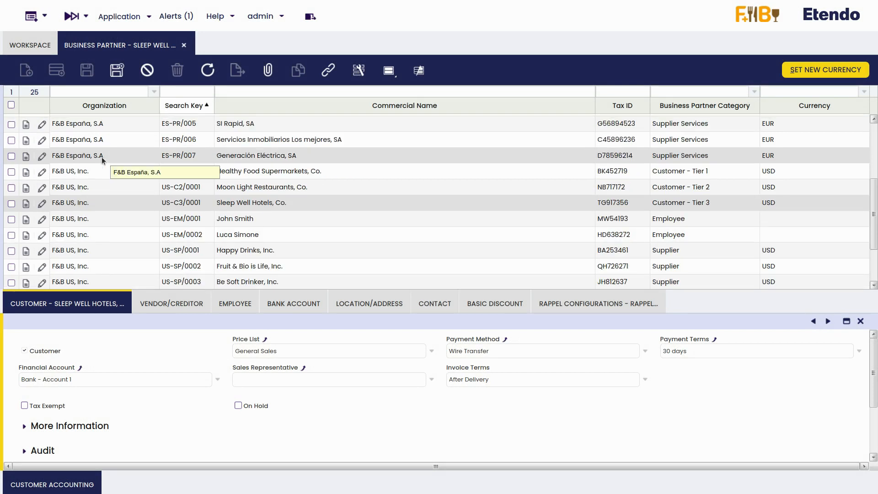
pyautogui.click(87, 205)
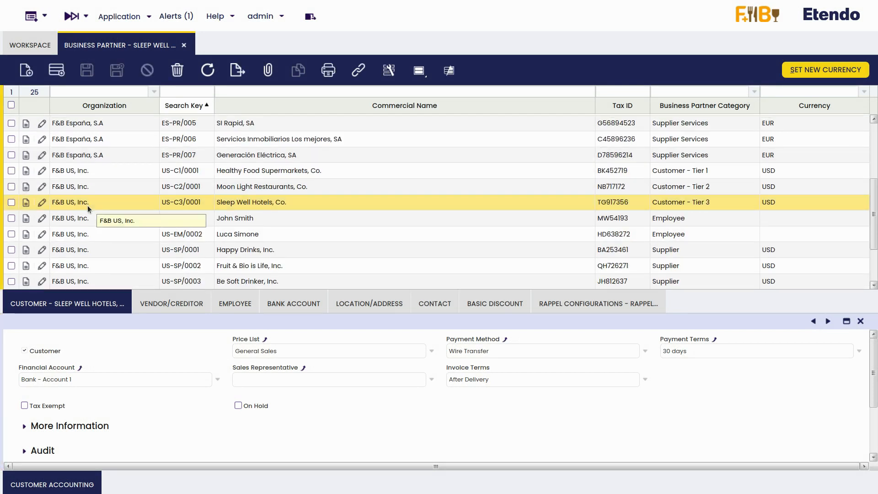
pyautogui.click(558, 307)
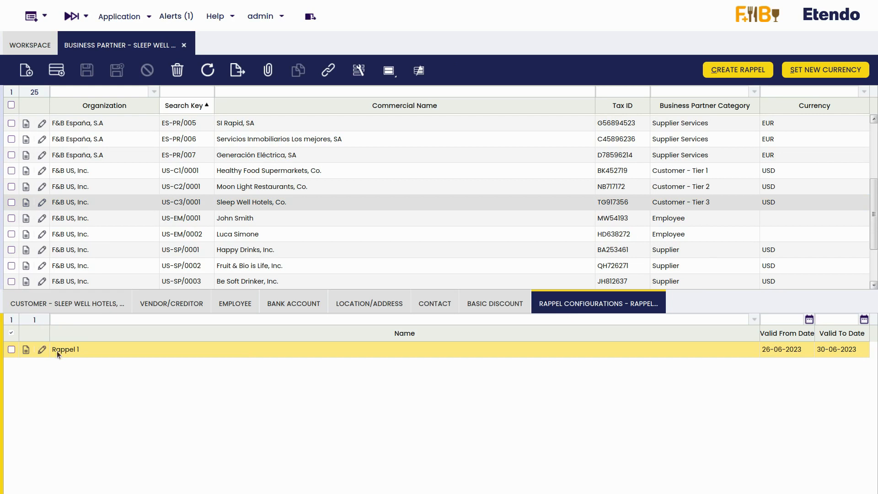
# - Generate the rappel for 26-06-2023 to 30-06-2023 and view draft invoice RAP-1000001's lines
pyautogui.click(745, 71)
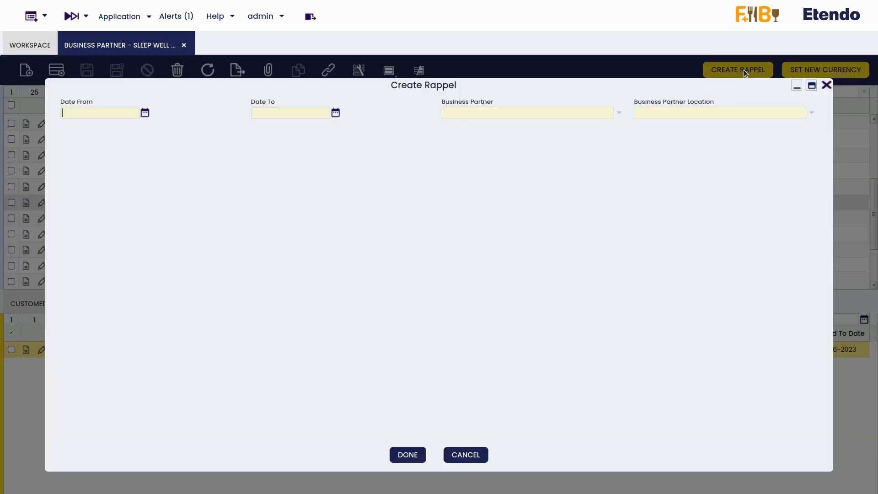
pyautogui.click(145, 113)
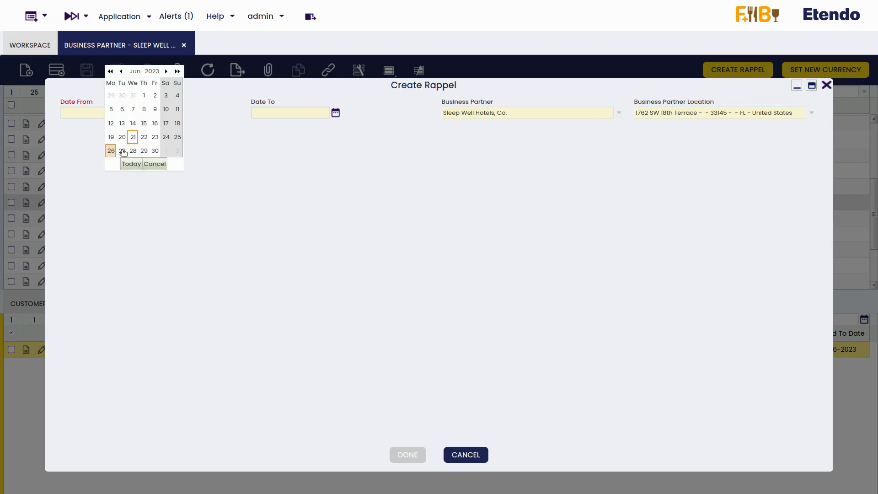
pyautogui.click(113, 155)
pyautogui.click(337, 118)
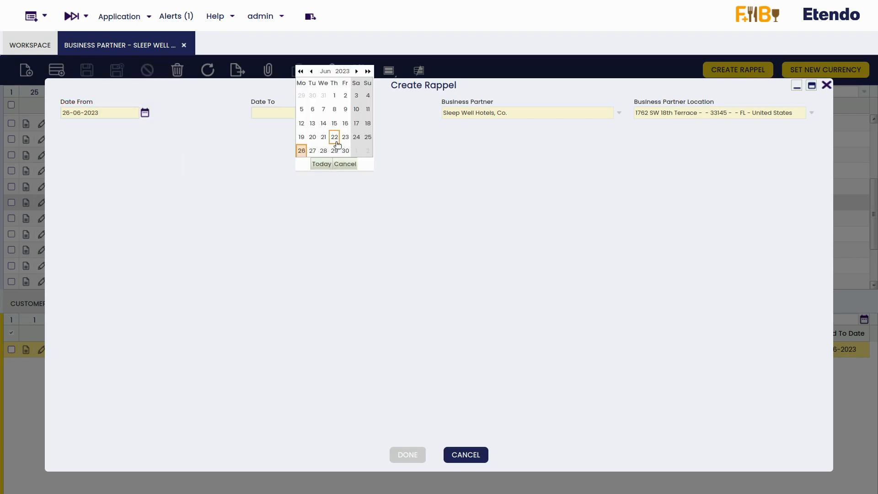
pyautogui.click(344, 151)
pyautogui.click(393, 448)
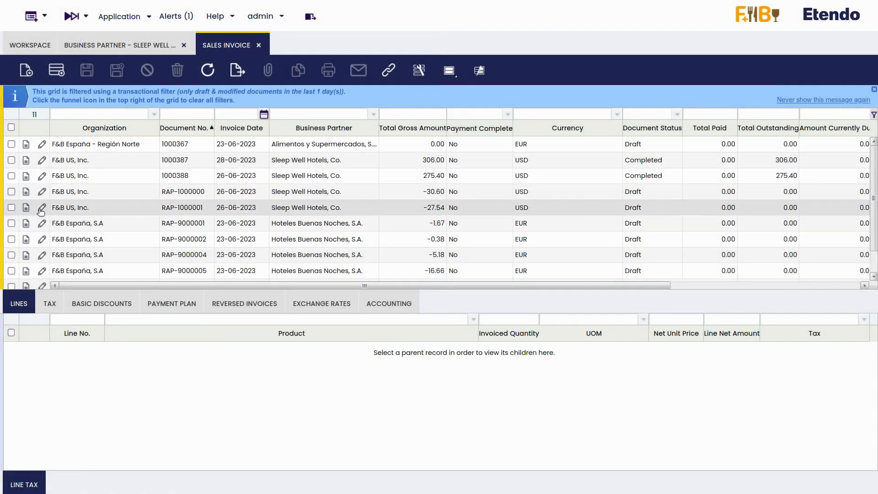
pyautogui.click(10, 208)
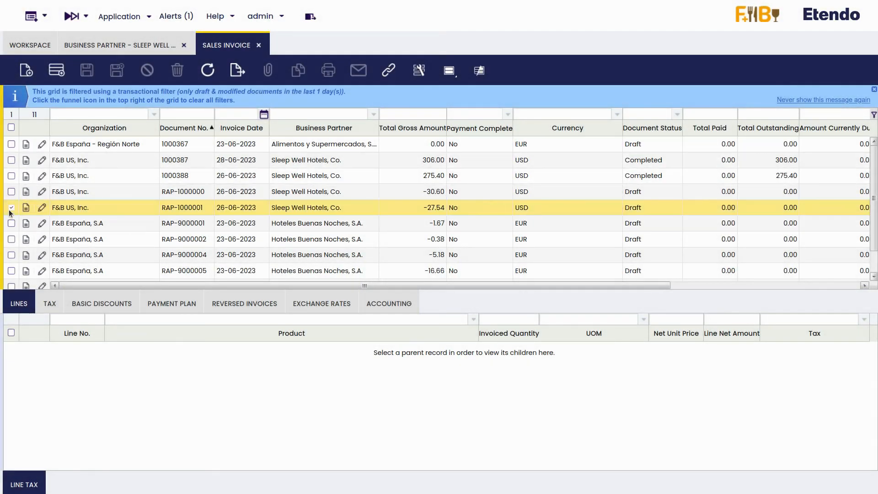